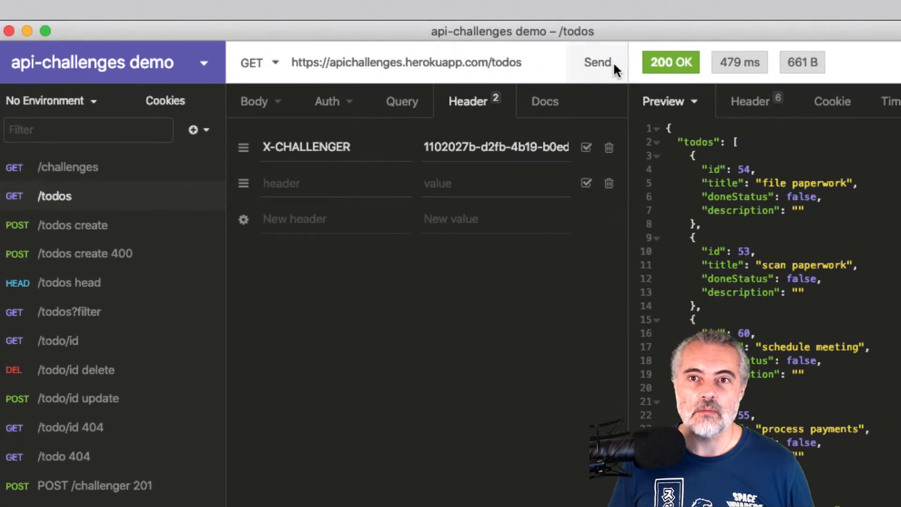
Resend the existing GET /todos request and receive a fresh 200 OK.
click(604, 59)
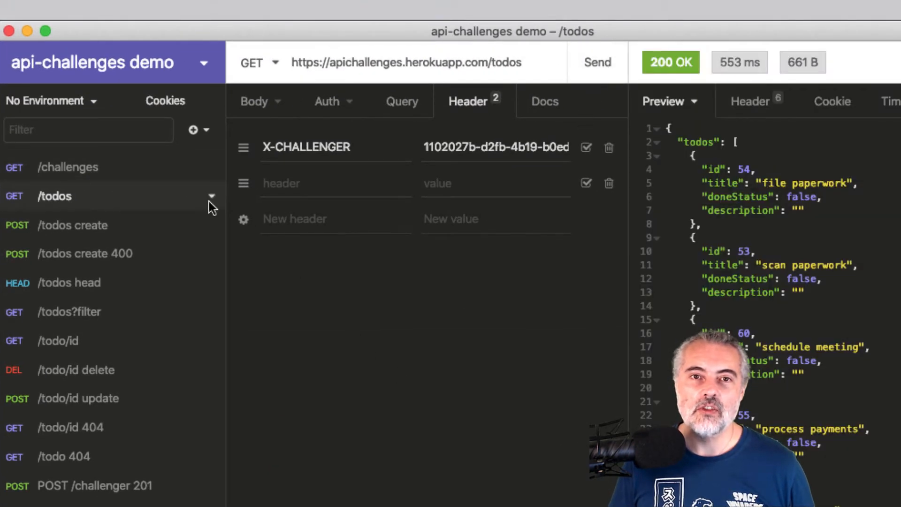
Duplicate the /todos request as a new request named '/todos options'.
click(213, 200)
click(150, 232)
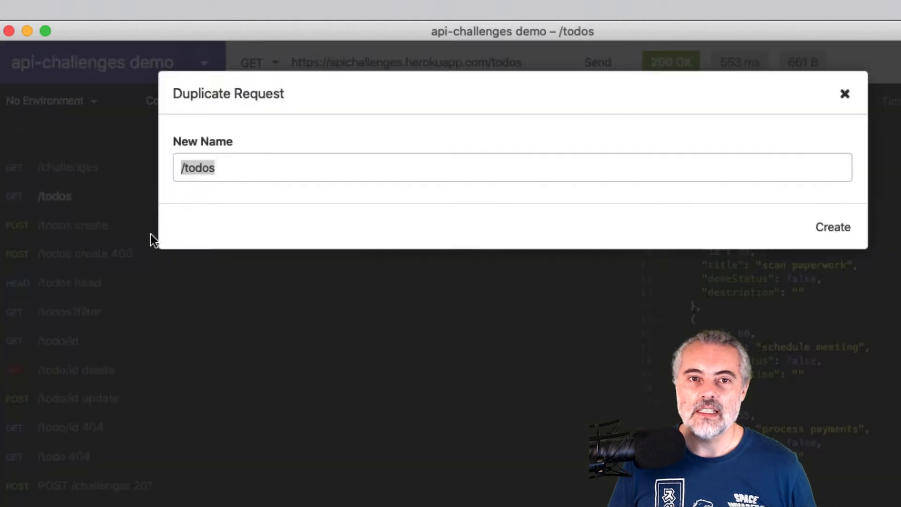
key(Right)
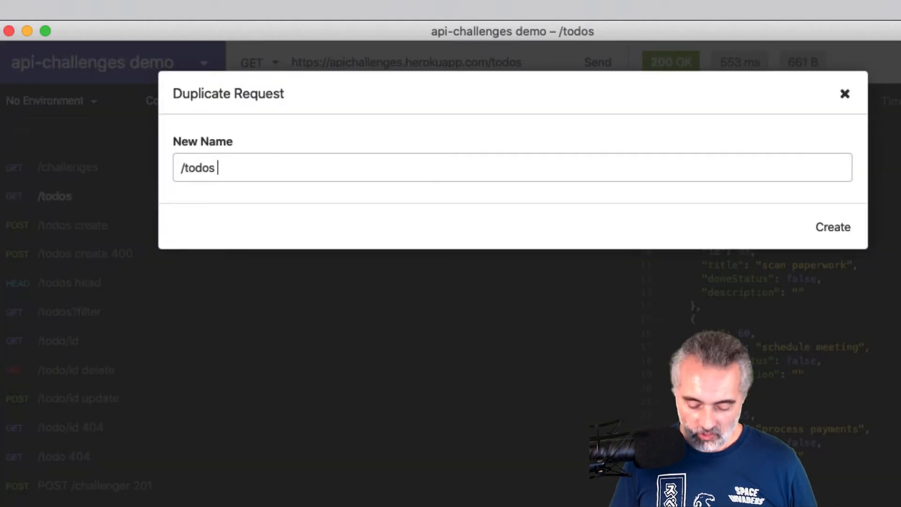
click(833, 227)
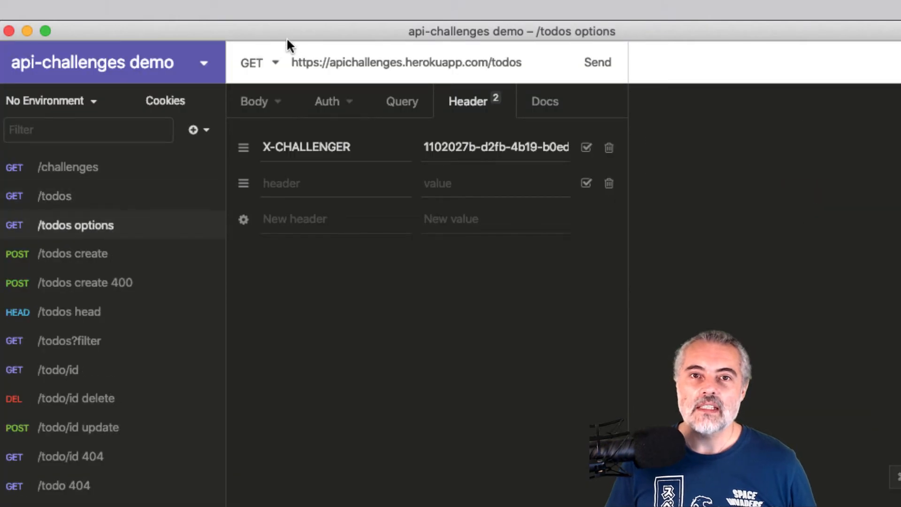
Switch the '/todos options' request method from GET to OPTIONS.
click(275, 62)
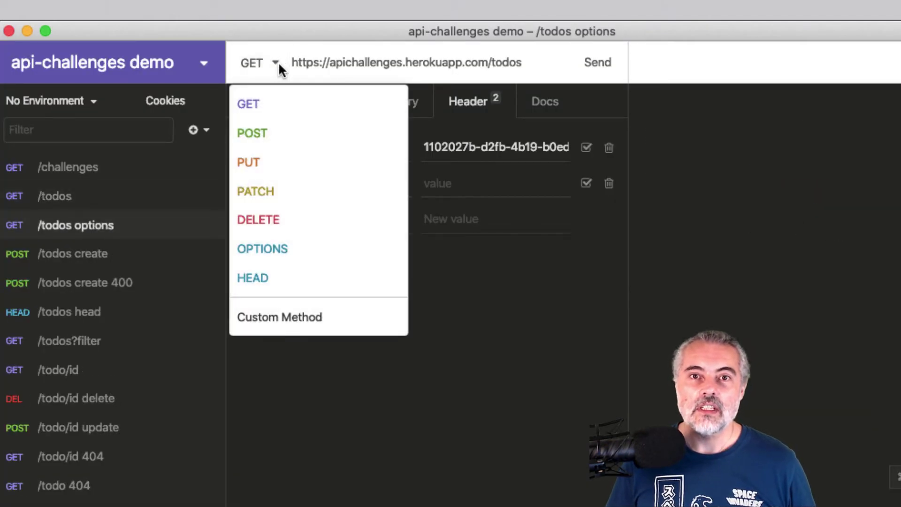
click(262, 248)
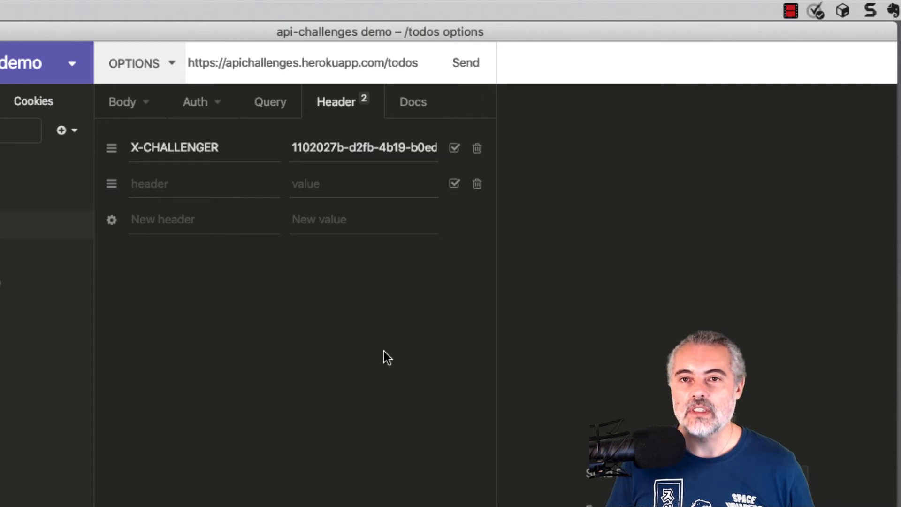
Send OPTIONS /todos and highlight the response Allow header: OPTIONS, GET, HEAD, POST.
click(466, 62)
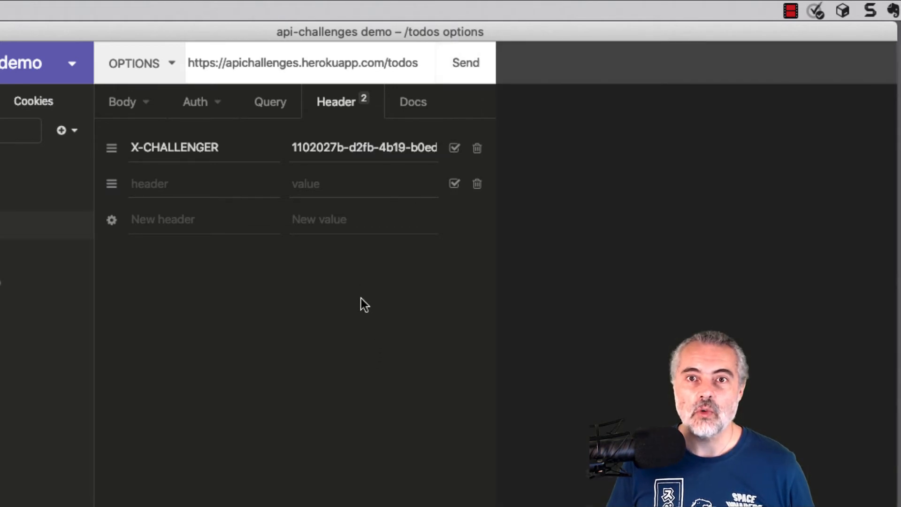
click(627, 102)
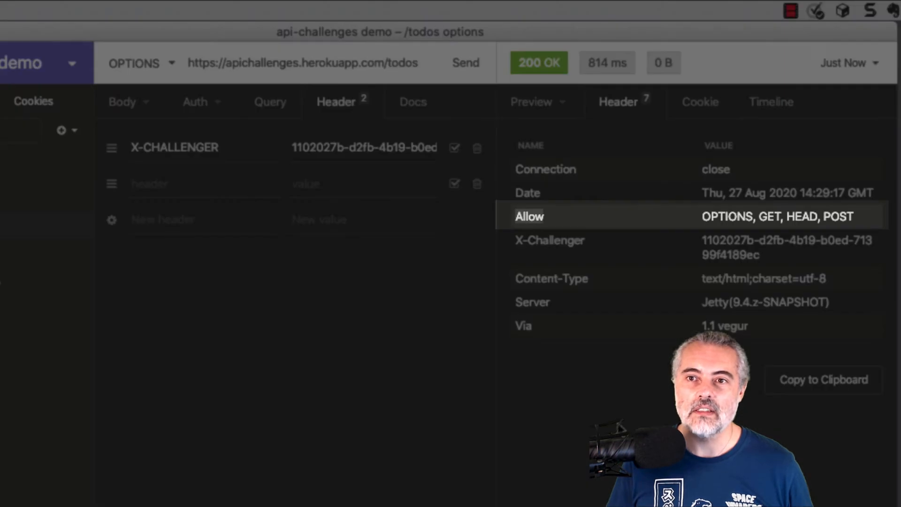
drag(703, 216, 873, 222)
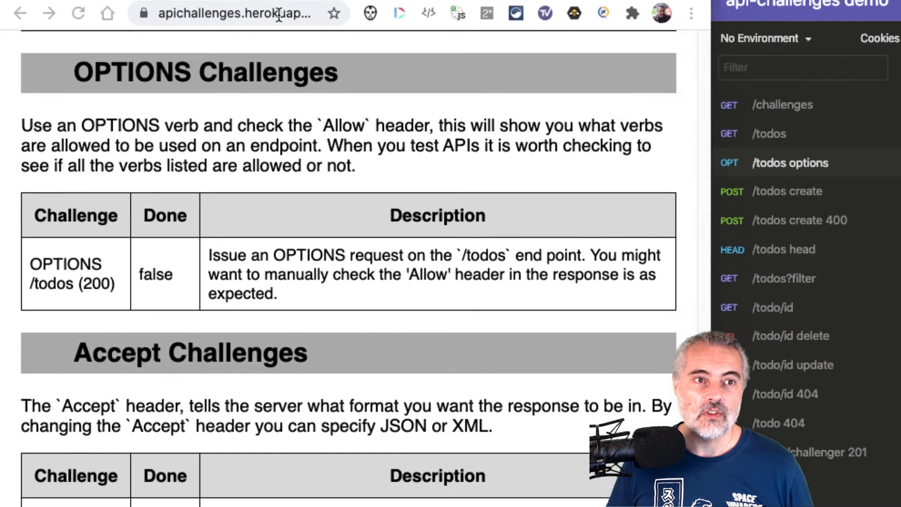
Reload the API challenges page in Chrome to refresh the OPTIONS /todos challenge status.
click(280, 15)
key(Return)
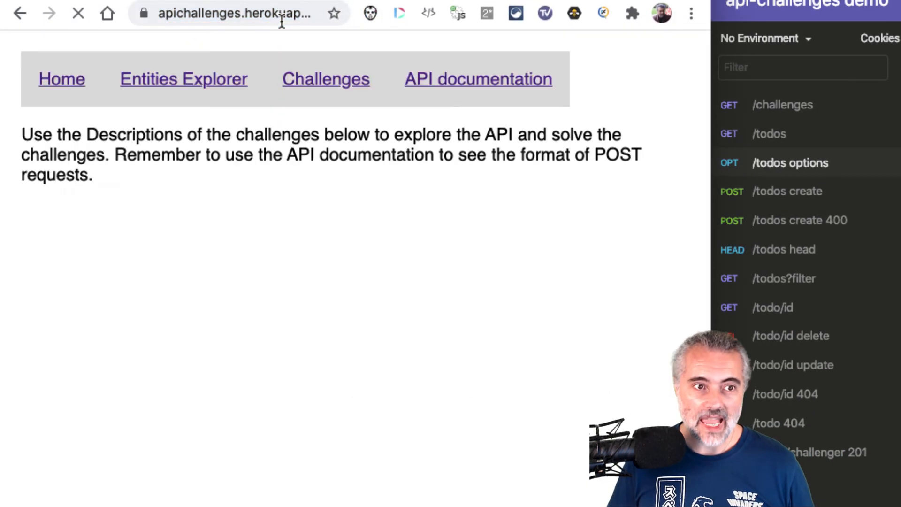